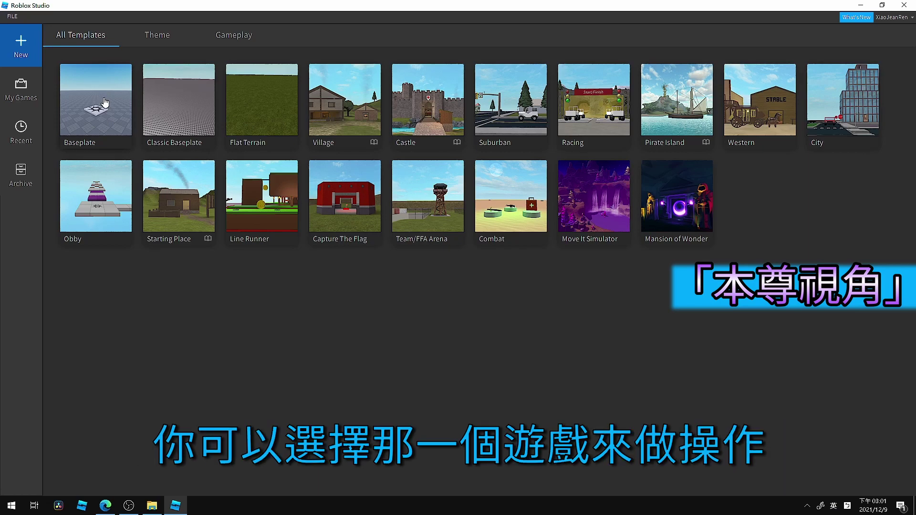
# - Create a new place from the Baseplate template and show the Team Create window
pyautogui.click(105, 102)
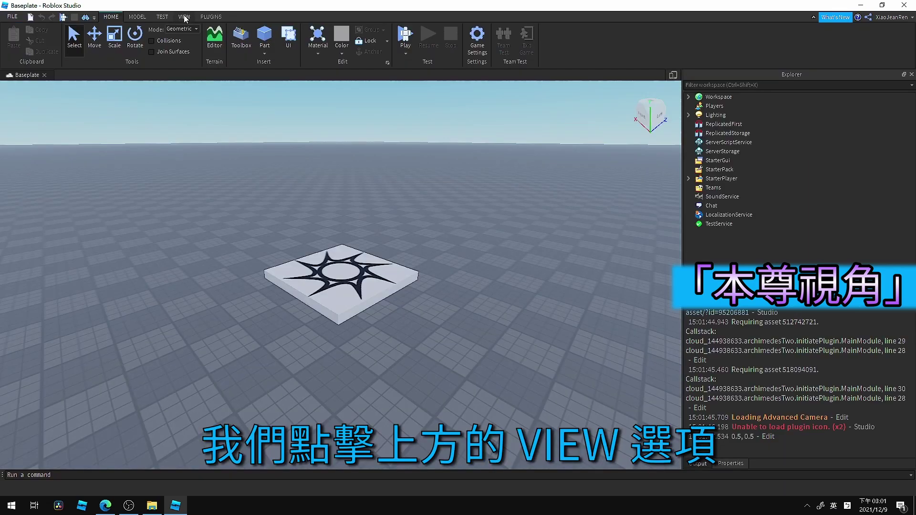
pyautogui.click(184, 17)
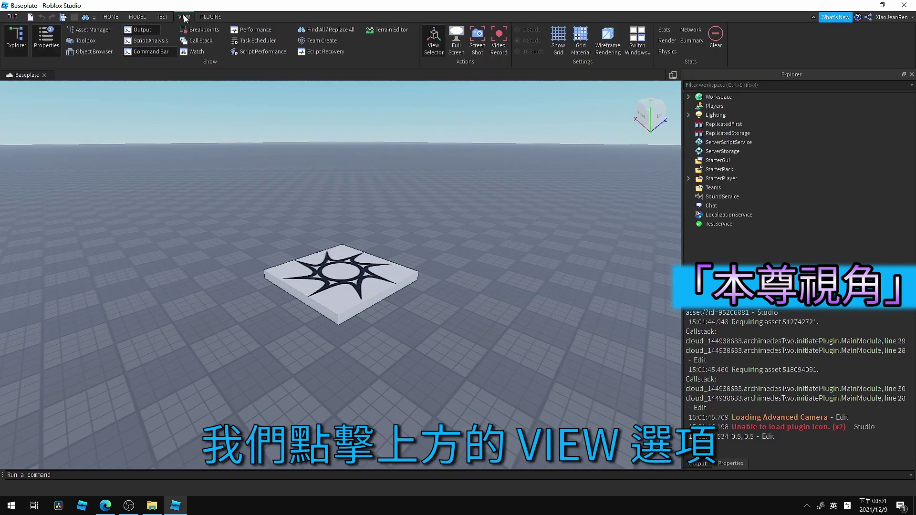
pyautogui.click(333, 41)
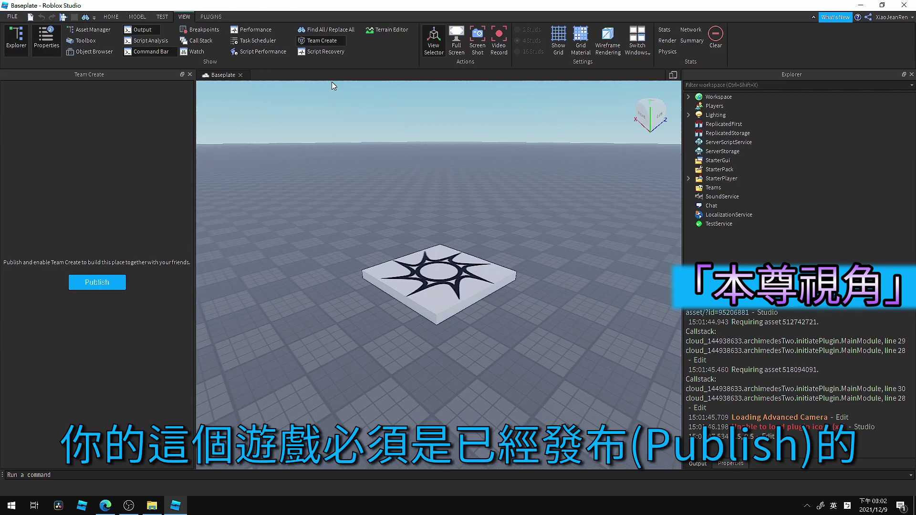
# - Start publishing the place and name the game "Team Create Test Game" in its basic info
pyautogui.click(110, 287)
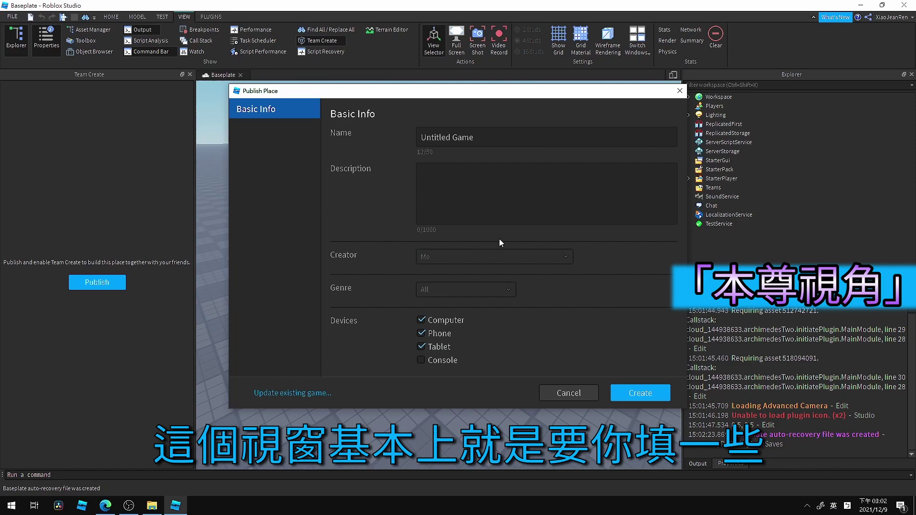
pyautogui.tripleClick(494, 137)
pyautogui.click(489, 191)
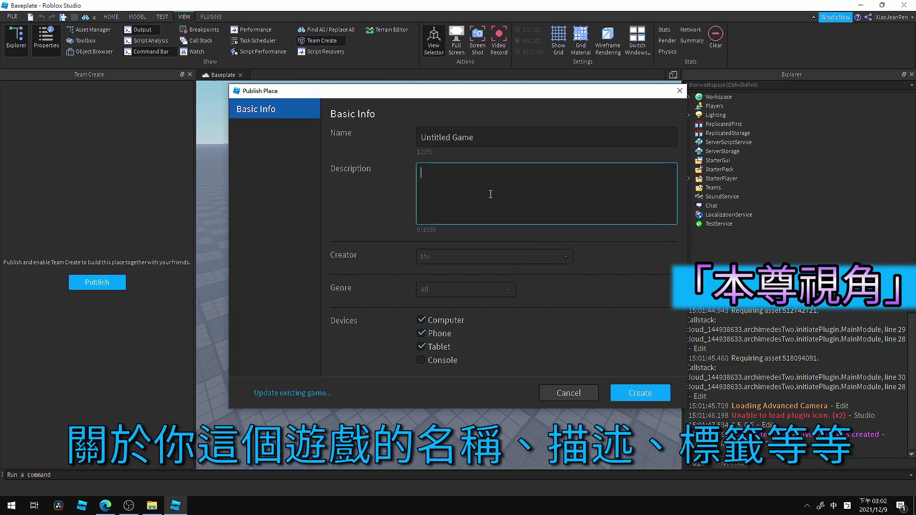
pyautogui.click(443, 260)
pyautogui.click(469, 292)
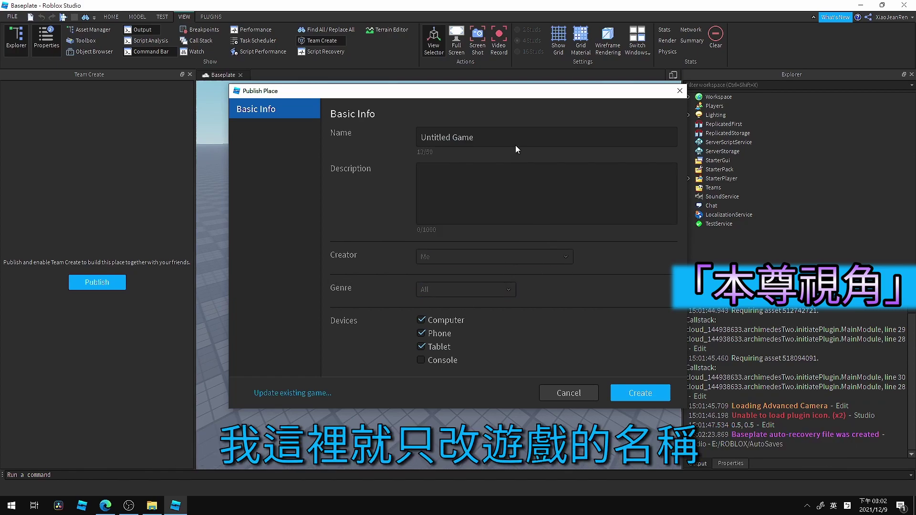
pyautogui.doubleClick(532, 136)
pyautogui.write('T')
pyautogui.hotkey('ctrl', 'a')
pyautogui.write('Te')
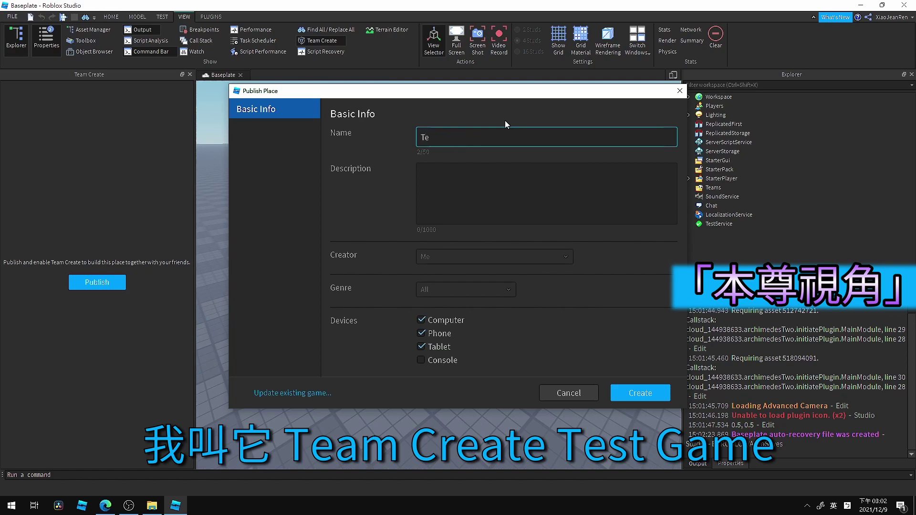
pyautogui.write('am Create Test Game')
# - Create the published game, close the publish dialog and turn on Team Create
pyautogui.click(645, 394)
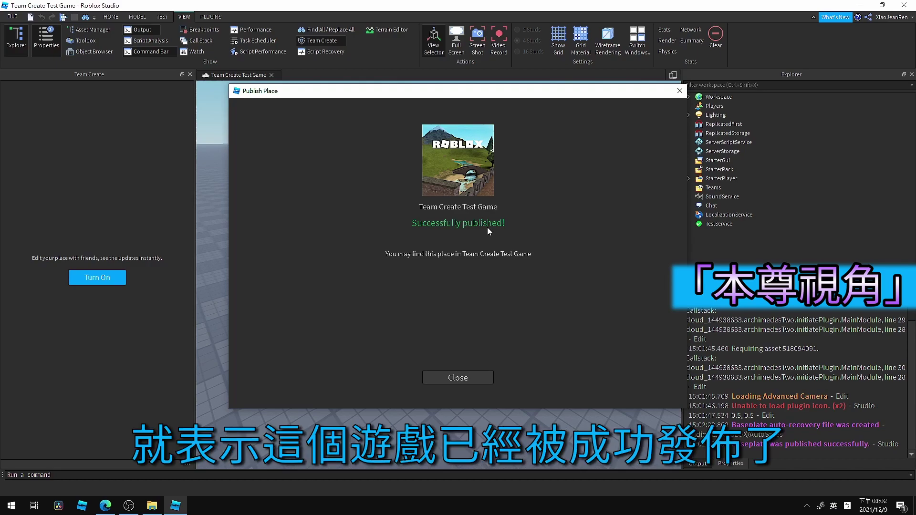
pyautogui.click(457, 377)
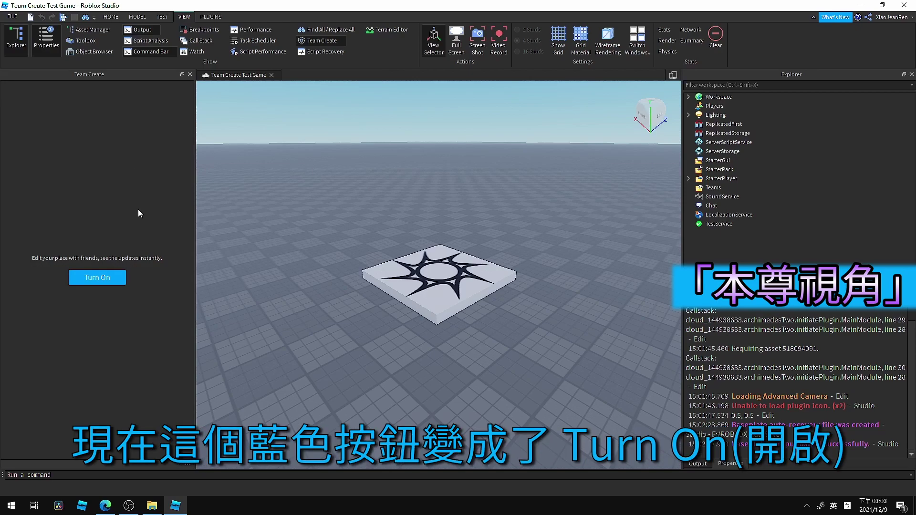
pyautogui.click(105, 279)
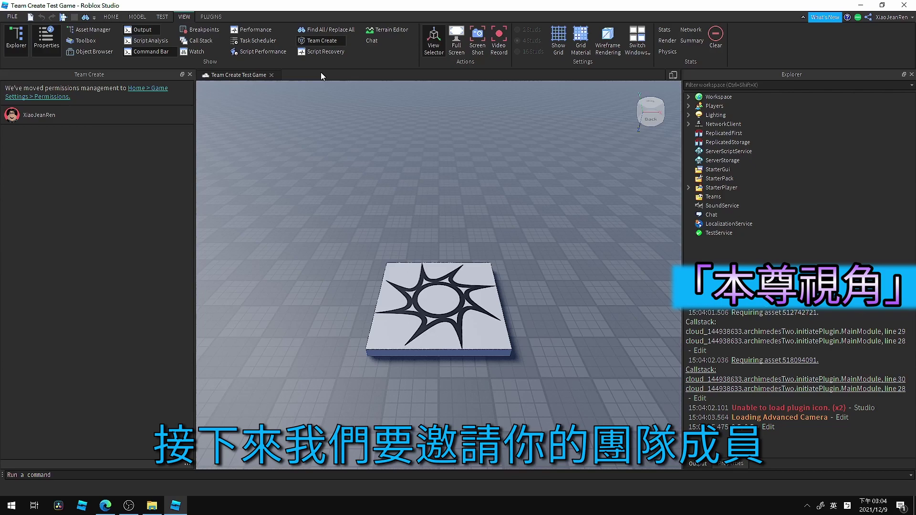
# - Add the team member's username as a collaborator in the Permissions section of the game settings
pyautogui.click(108, 18)
pyautogui.click(477, 46)
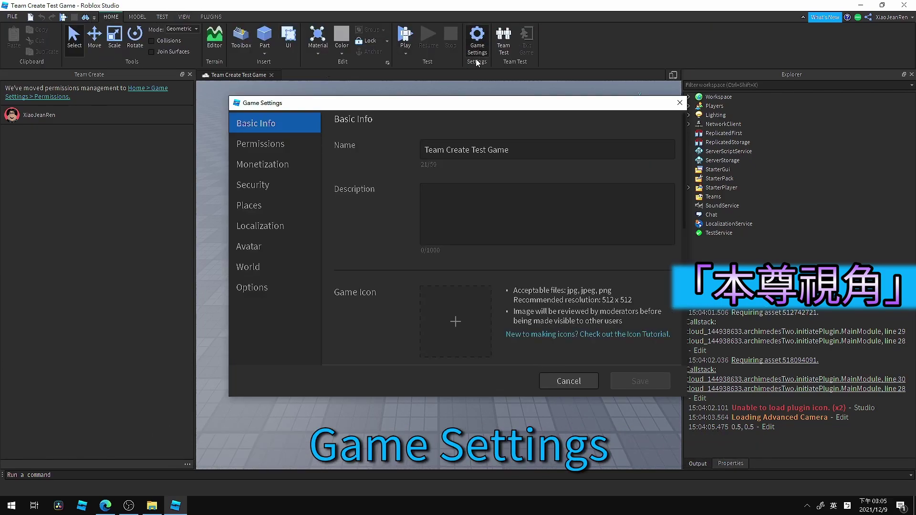
pyautogui.click(285, 146)
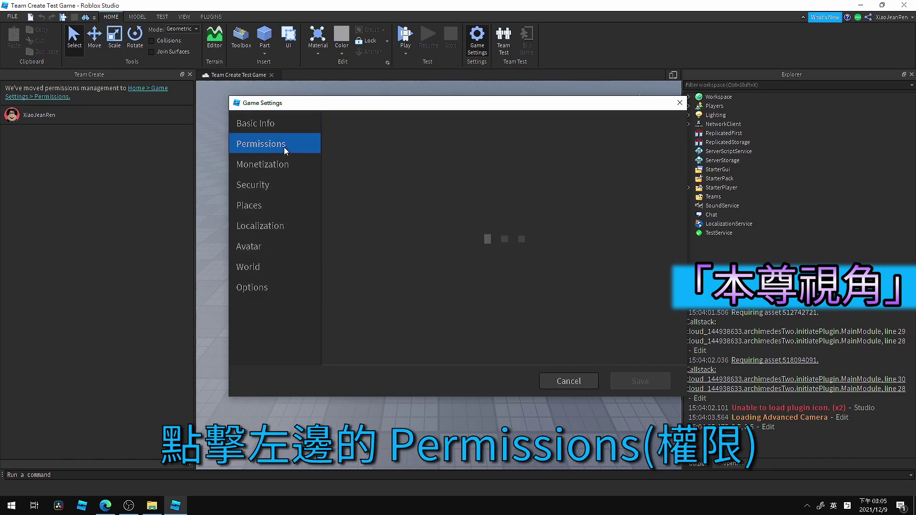
pyautogui.scroll(-1, 345, 298)
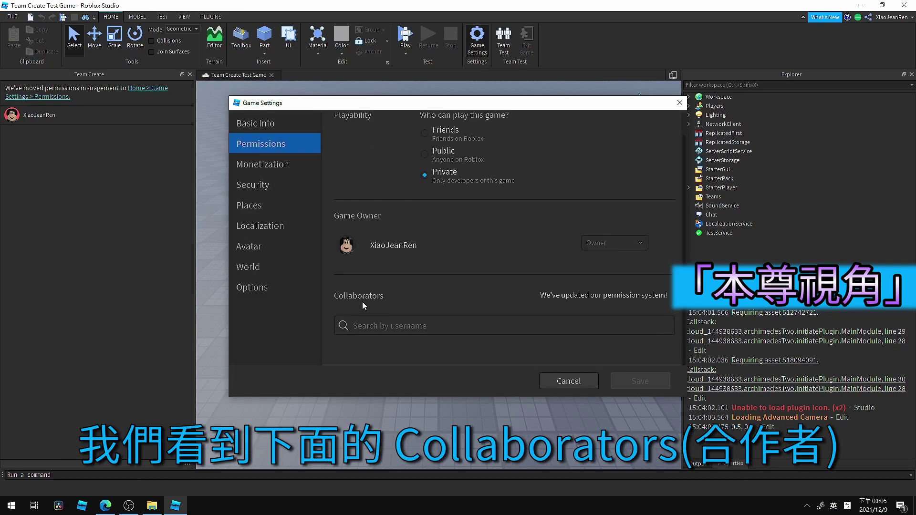
pyautogui.click(394, 325)
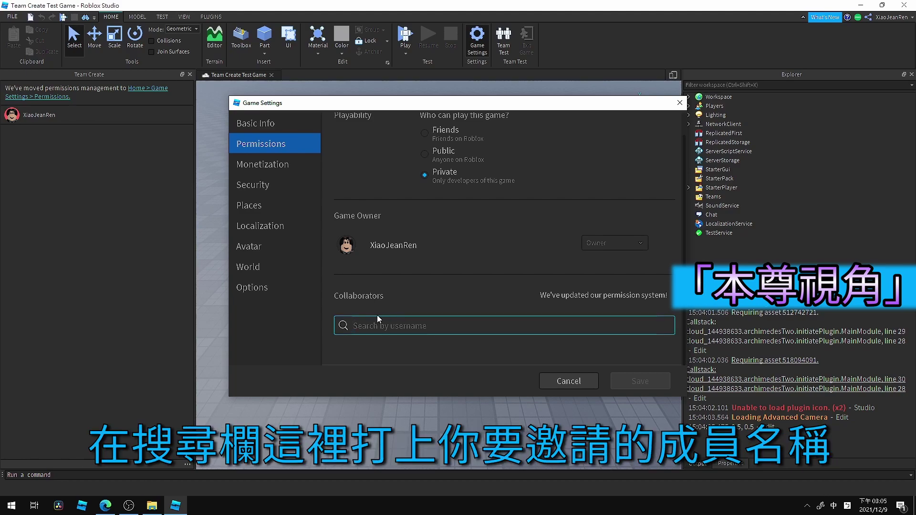
pyautogui.write('ZanyRenStudio')
pyautogui.click(486, 302)
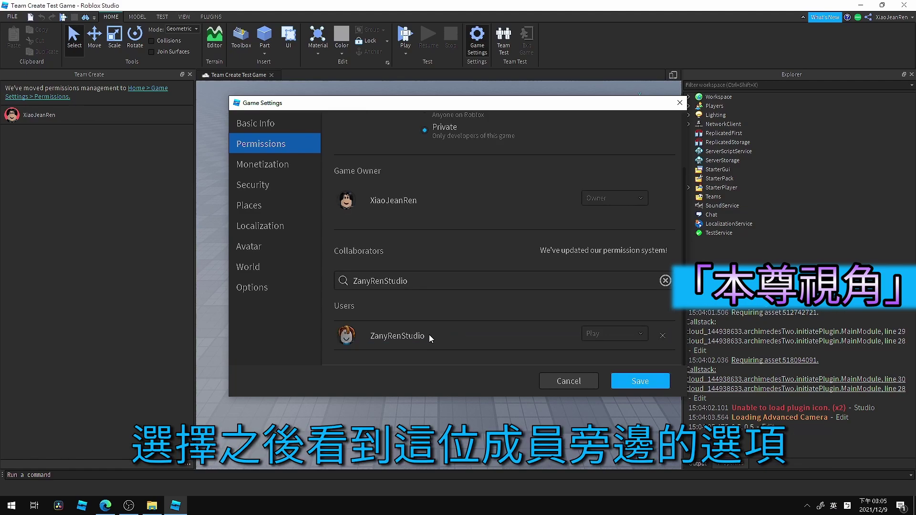
# - Set the new collaborator's permission to Edit and save the game settings
pyautogui.click(603, 334)
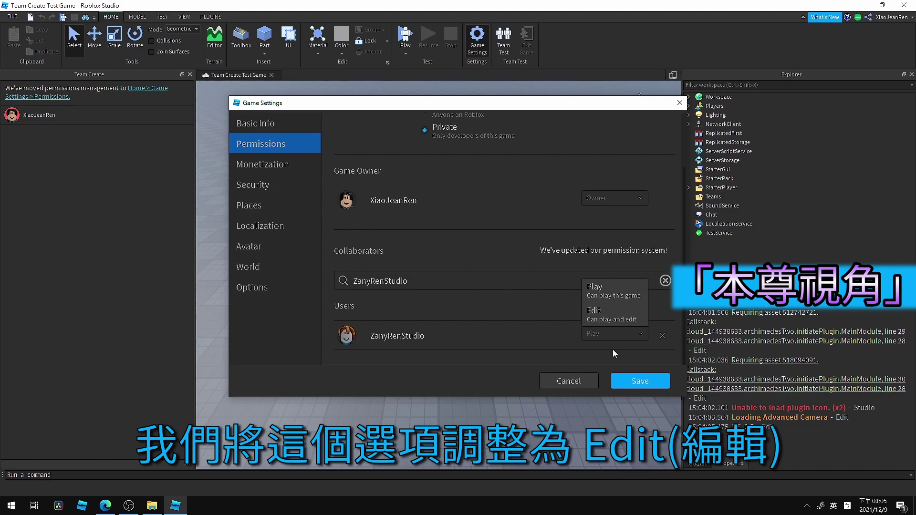
pyautogui.click(597, 316)
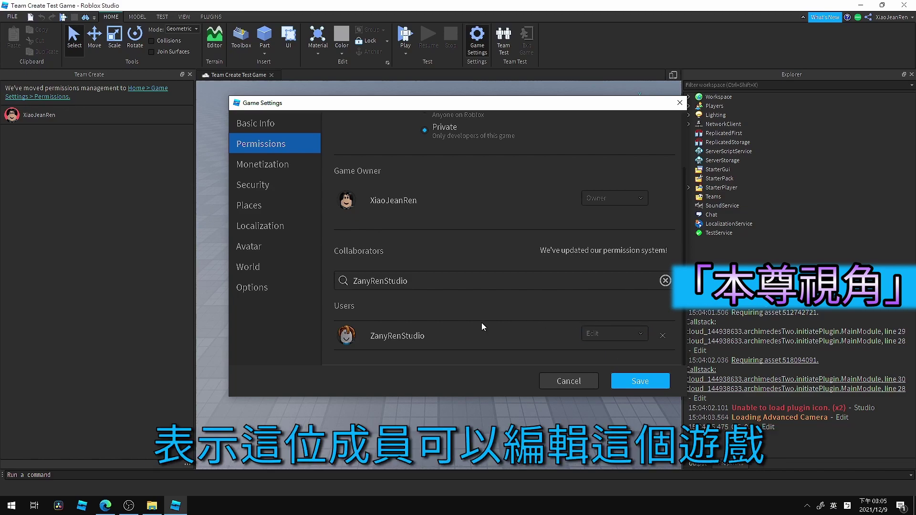
pyautogui.click(637, 385)
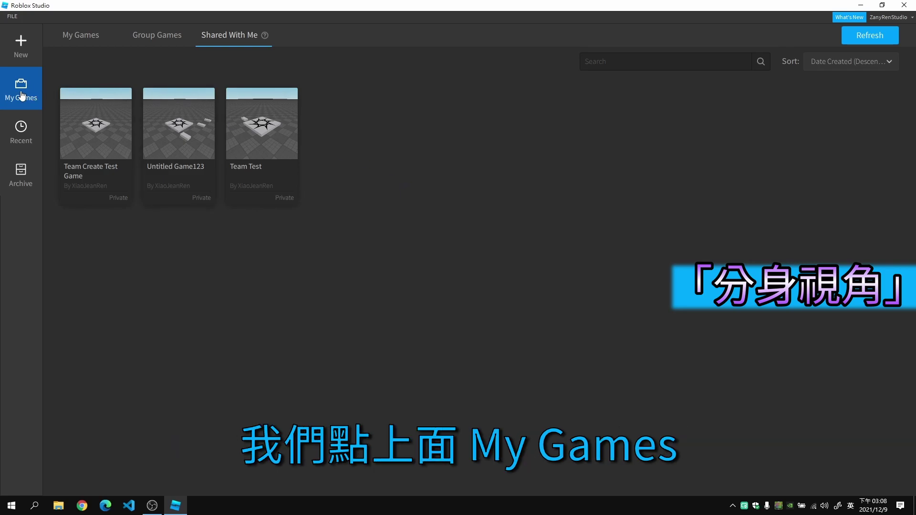
# - From the collaborator's account, open Team Create Test Game from the games shared with this account
pyautogui.click(177, 45)
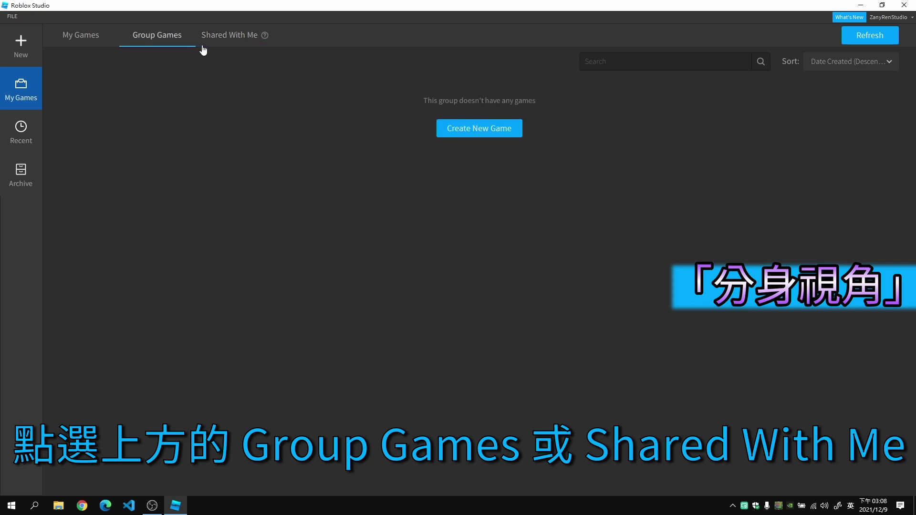
pyautogui.click(222, 45)
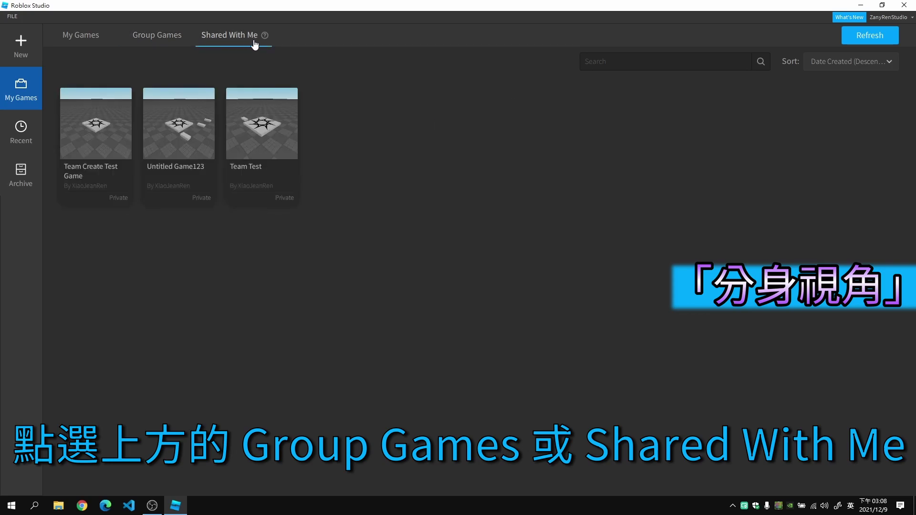
pyautogui.click(184, 42)
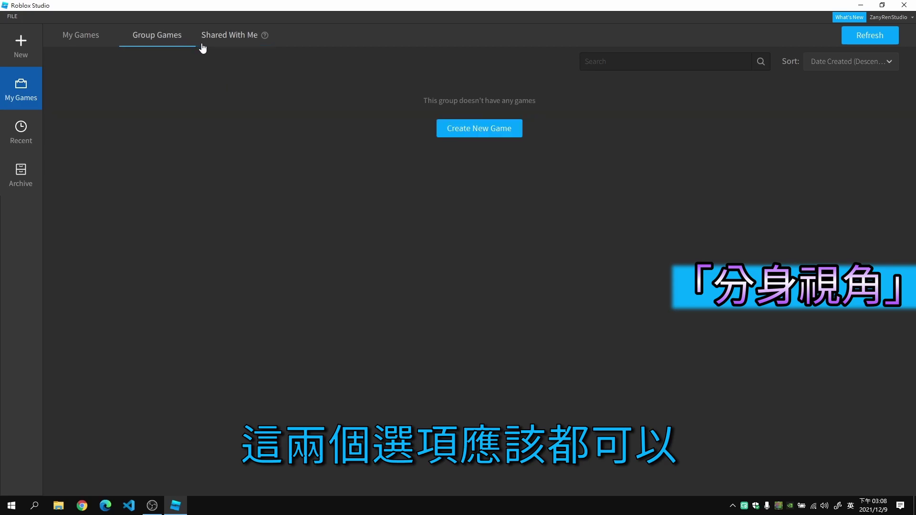
pyautogui.click(202, 47)
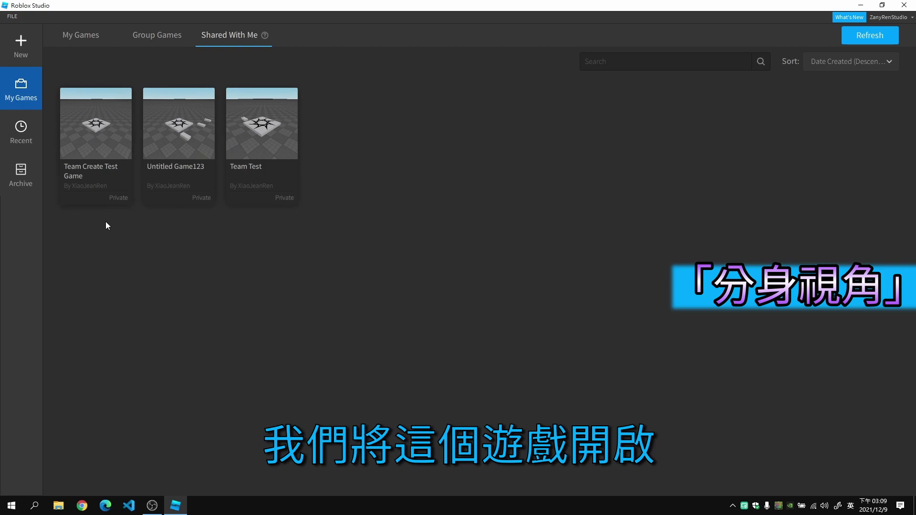
pyautogui.doubleClick(86, 174)
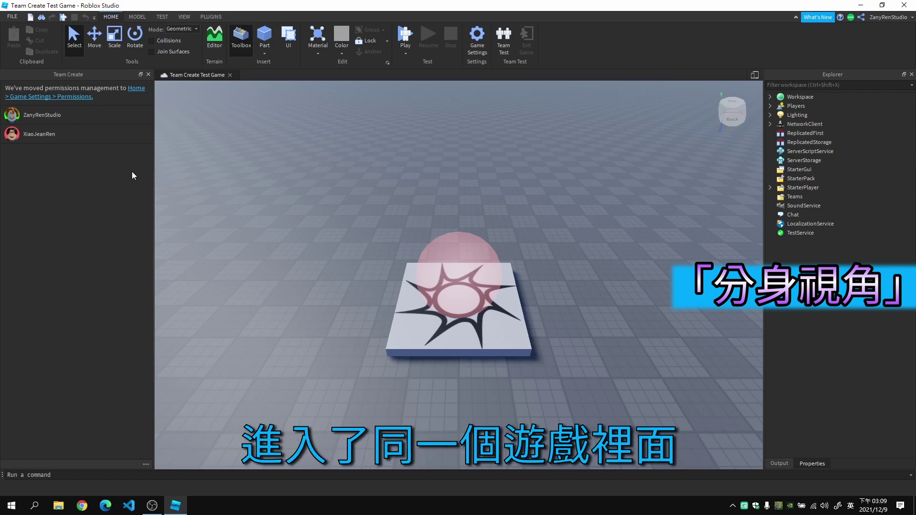
# - Hide and reshow the Team Create window, and select each listed team member to check their assigned colours
pyautogui.click(181, 17)
pyautogui.click(322, 43)
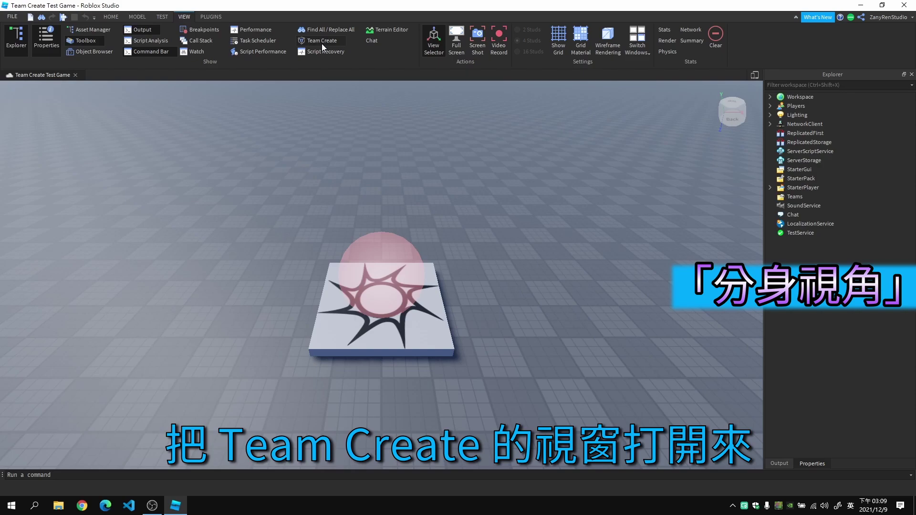
pyautogui.click(322, 42)
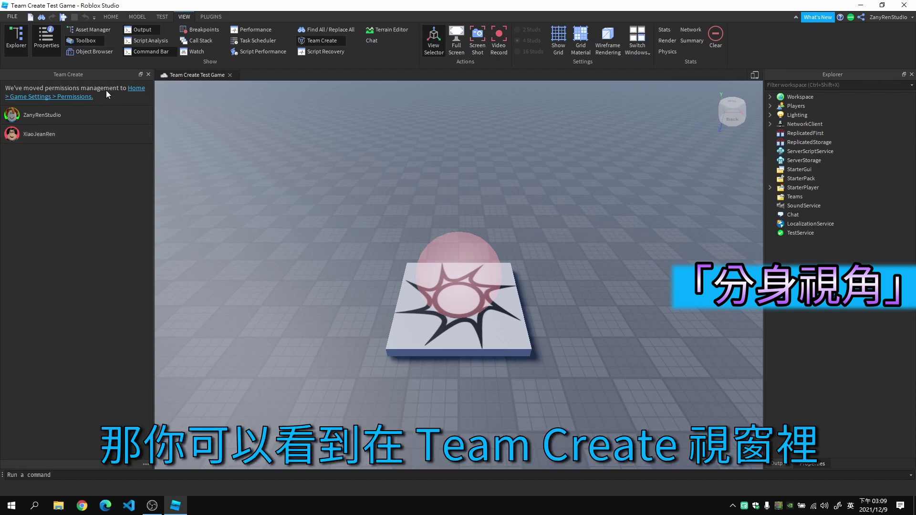
pyautogui.click(54, 114)
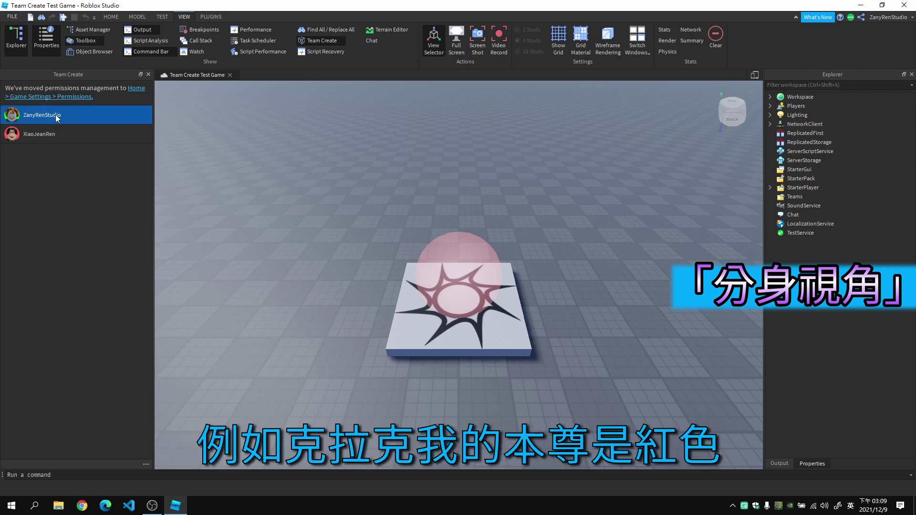
pyautogui.click(30, 135)
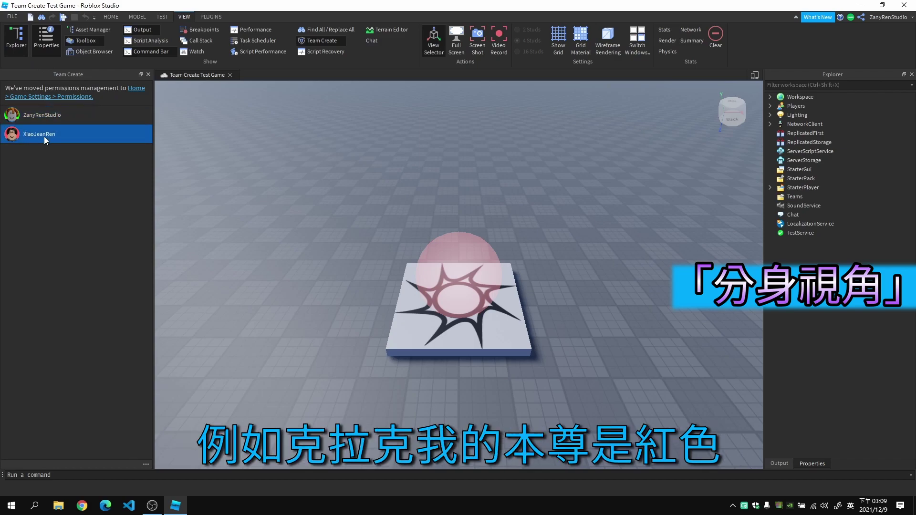
pyautogui.click(43, 120)
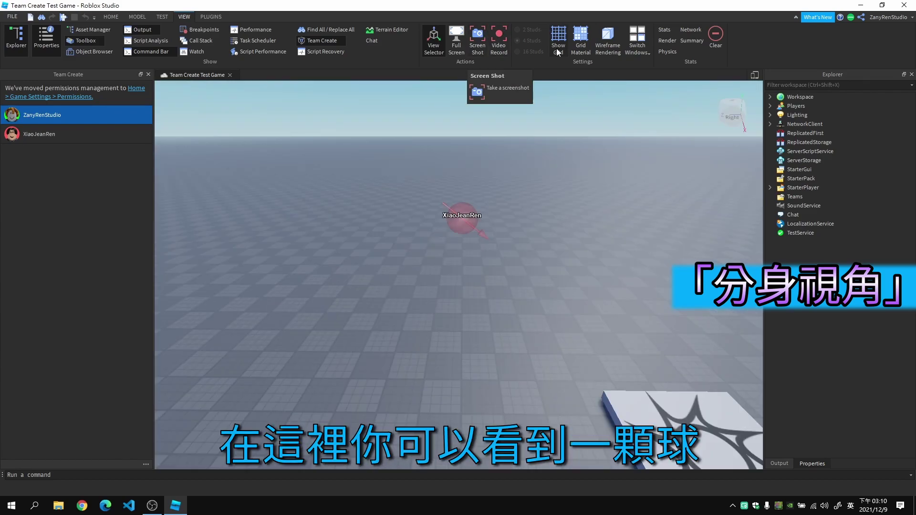
# - Select the middle one of the three parts in a row beside the spawn location
pyautogui.moveTo(394, 178); pyautogui.dragTo(531, 254)
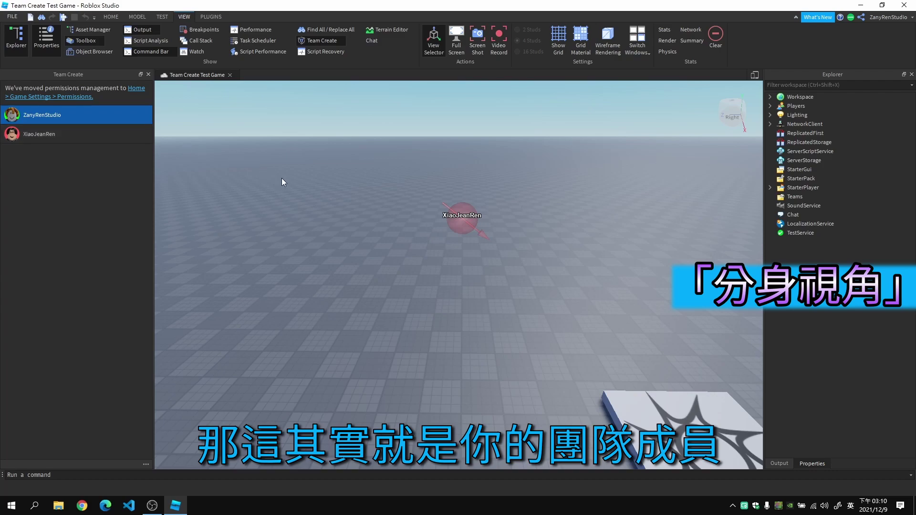
pyautogui.moveTo(436, 191); pyautogui.dragTo(503, 240)
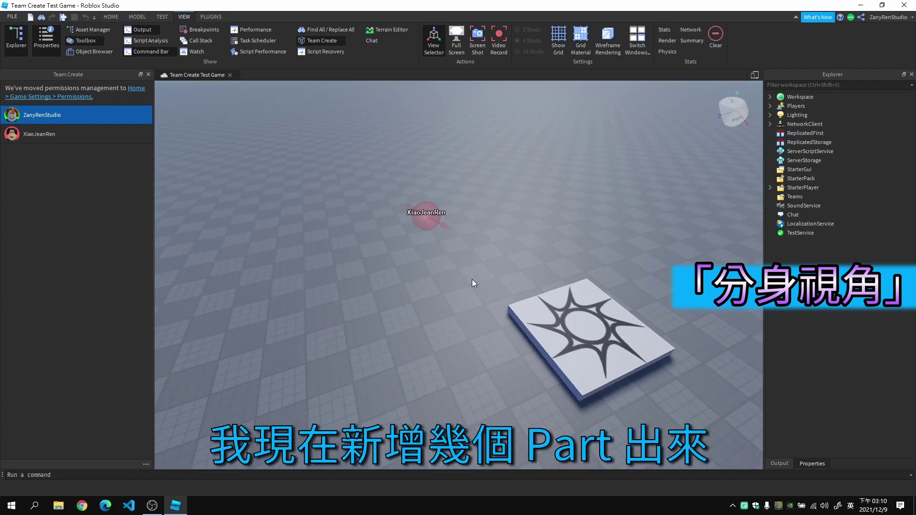
pyautogui.press('a')
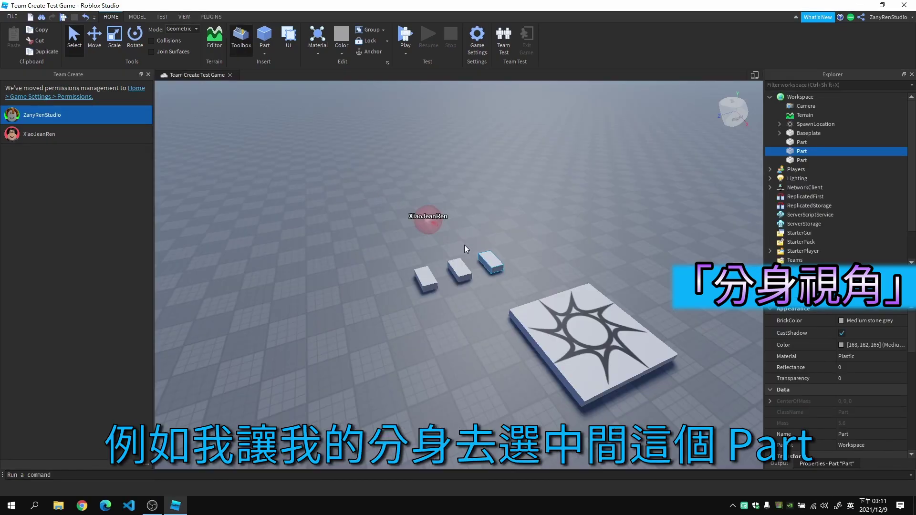
pyautogui.click(459, 268)
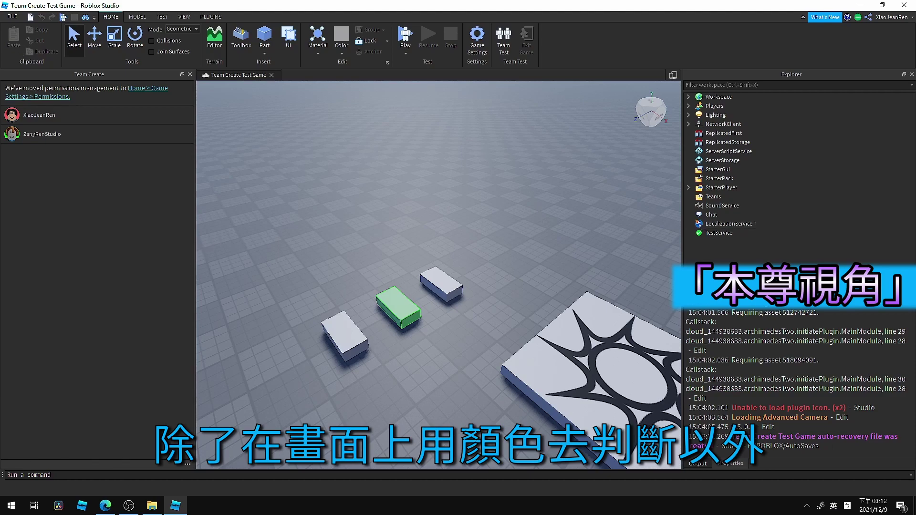
# - In the game owner's session, expand the Workspace and select the part marked with the teammate's colour dot
pyautogui.click(688, 97)
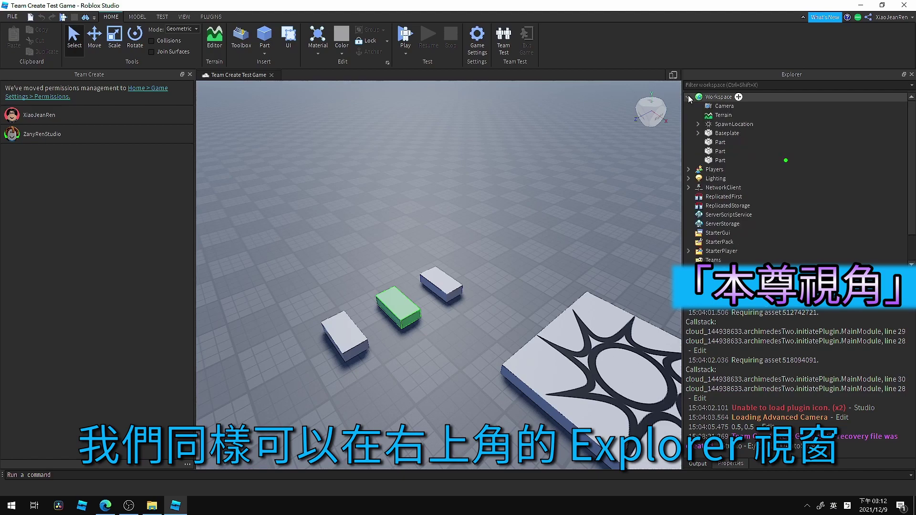
pyautogui.click(722, 162)
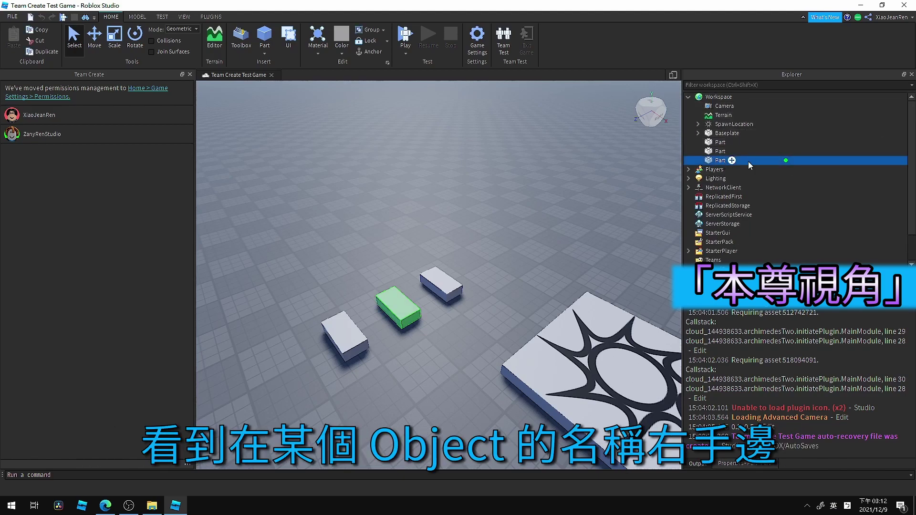
pyautogui.moveTo(786, 160)
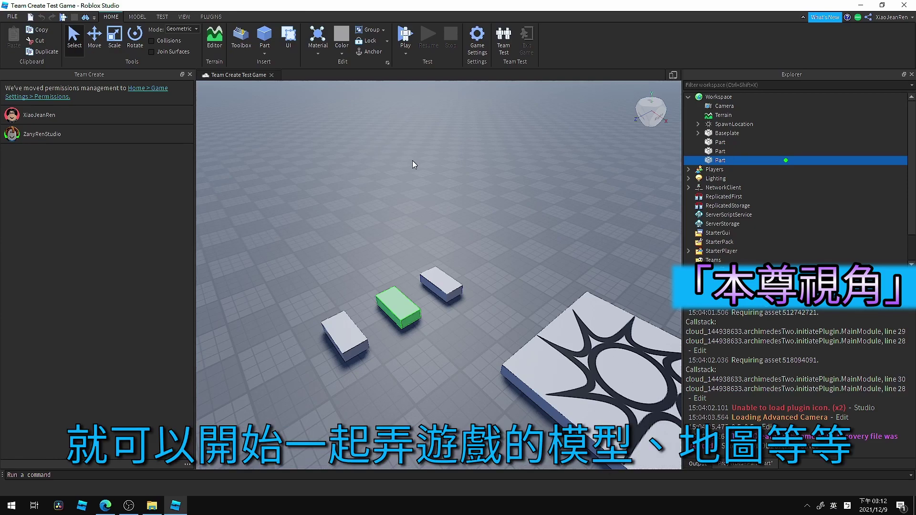
# - Clear the part selection in the owner's viewport, keeping the three parts and the spawn location in view
pyautogui.press('d')
pyautogui.rightClick(325, 175)
pyautogui.click(275, 168)
pyautogui.press('s')
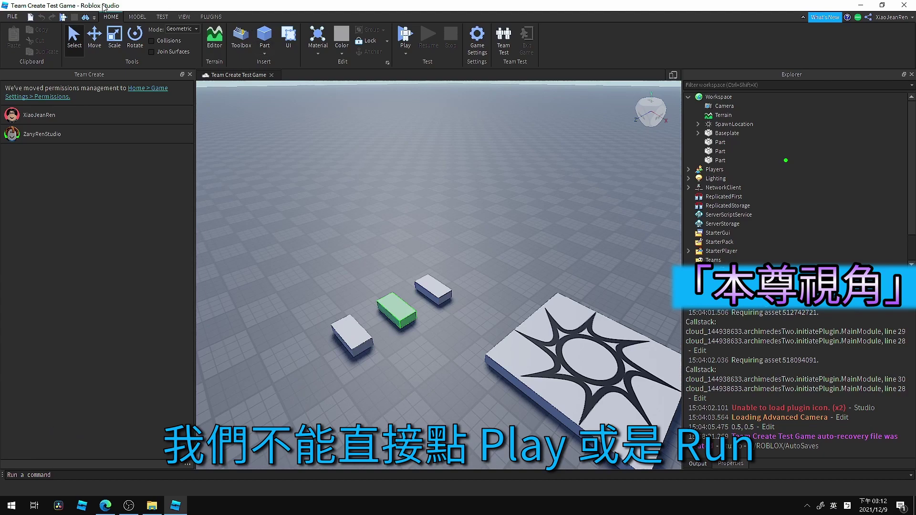
# - Examine the available solo play modes and the local server options for testing with multiple players
pyautogui.click(406, 54)
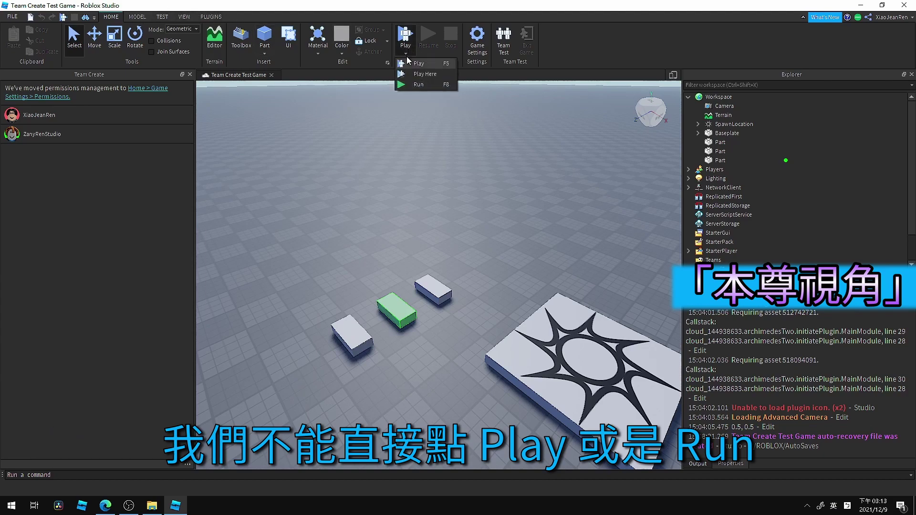
pyautogui.click(158, 19)
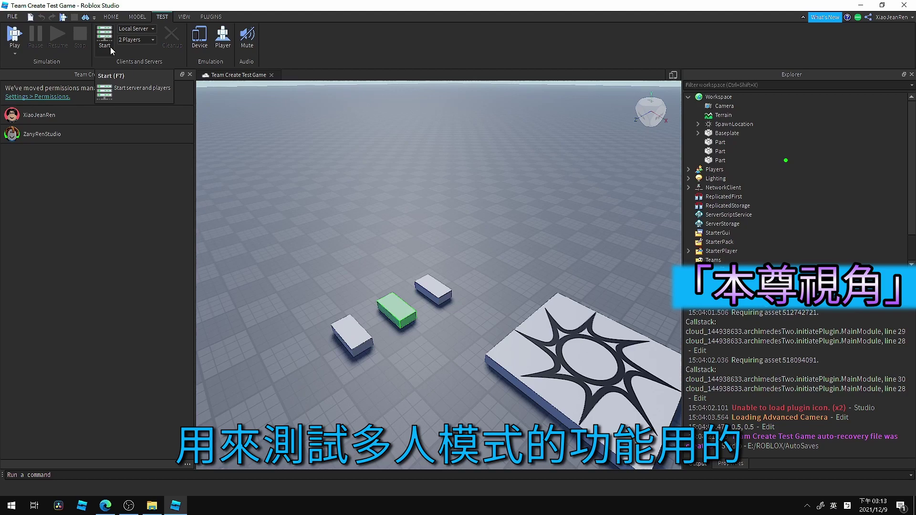
pyautogui.click(112, 16)
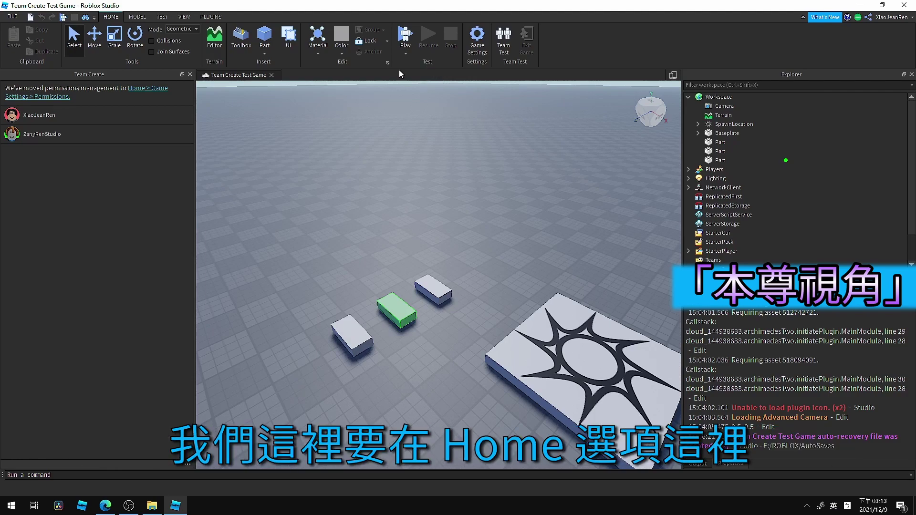
# - Start a Team Test from the owner's session and look around the spawned character
pyautogui.click(509, 59)
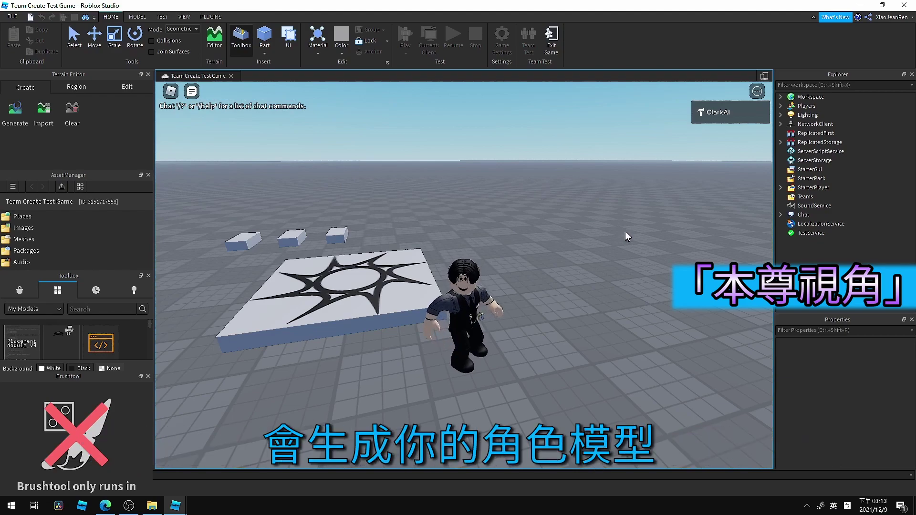
pyautogui.moveTo(625, 231); pyautogui.dragTo(600, 240, button='right')
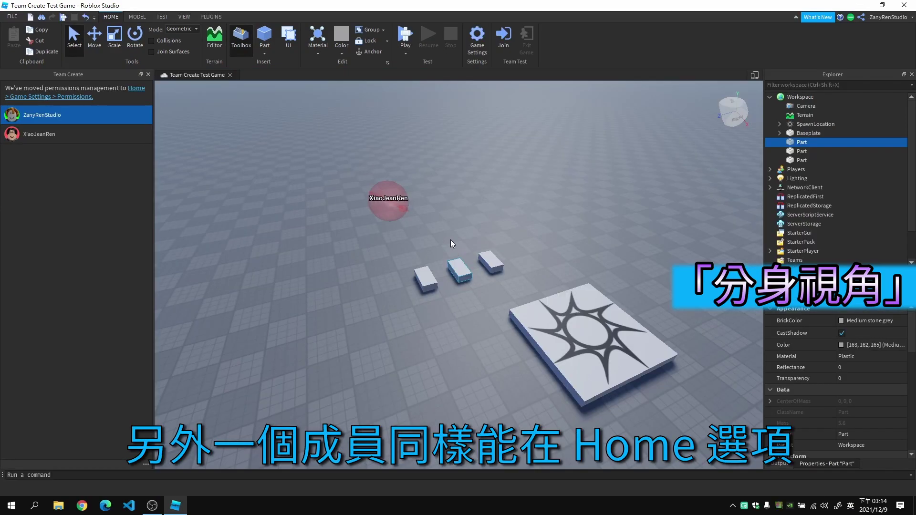
# - From the collaborator's session, join the running team test to walk the character around near the owner's, and exit the game
pyautogui.click(505, 50)
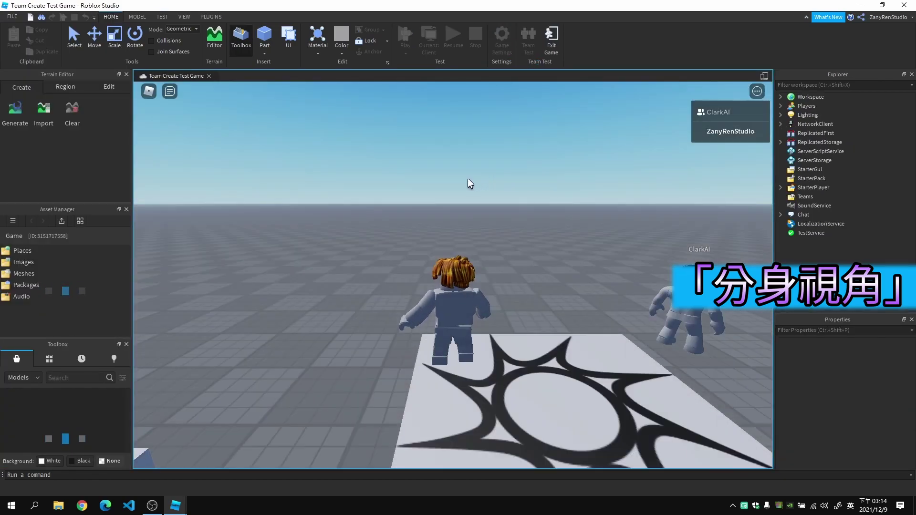
pyautogui.press('w')
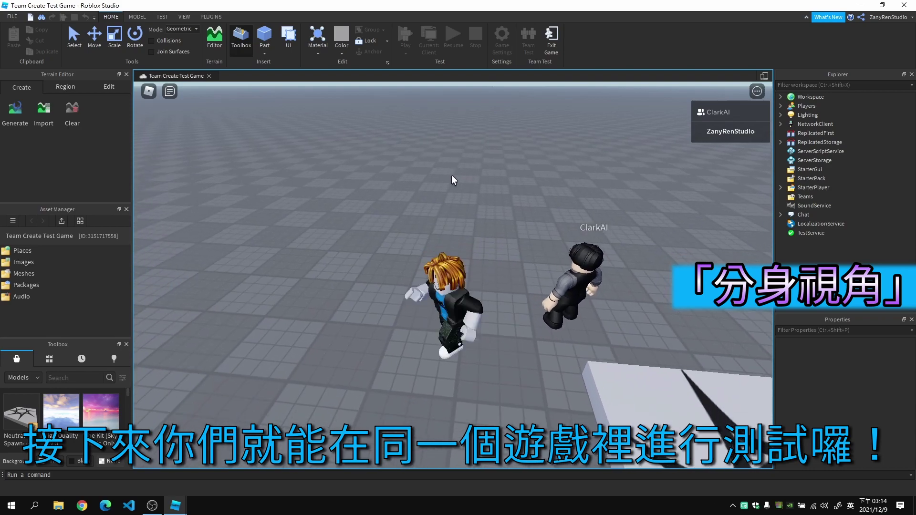
pyautogui.press('s')
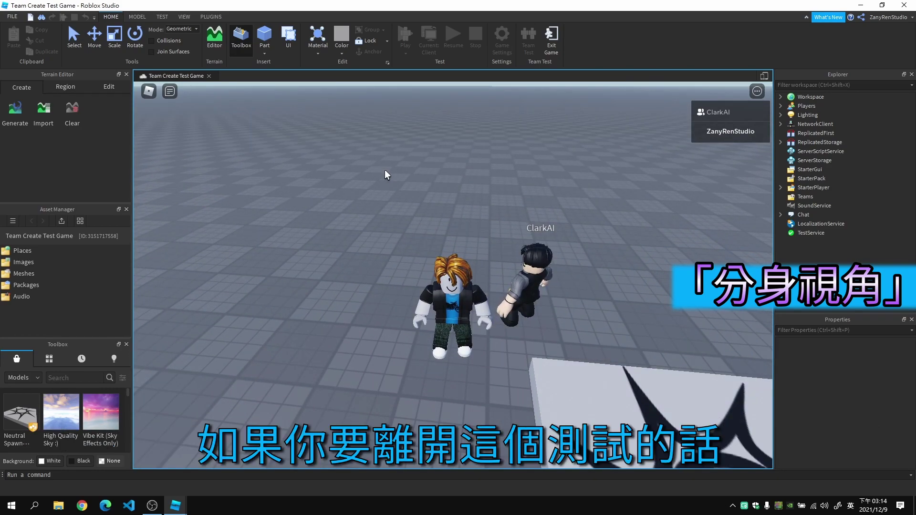
pyautogui.click(551, 48)
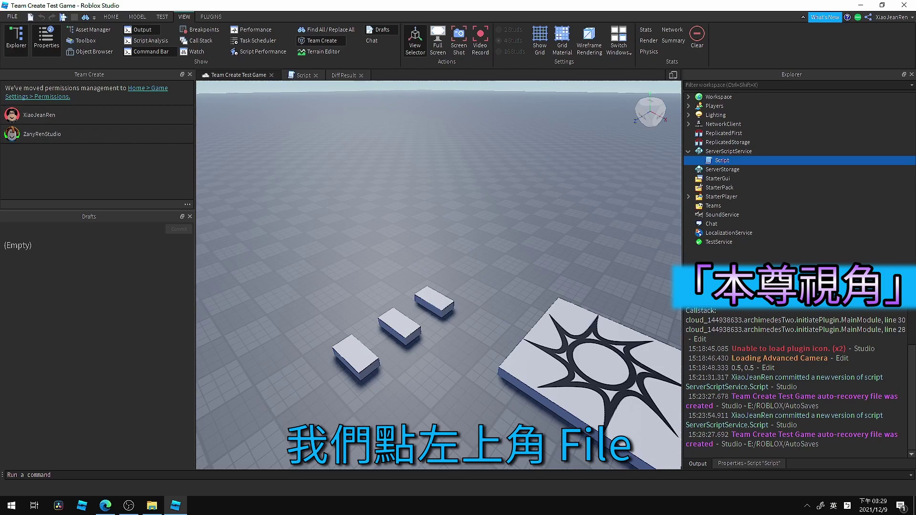
# - In the game owner's session, publish the current version of Team Create Test Game to Roblox
pyautogui.click(12, 16)
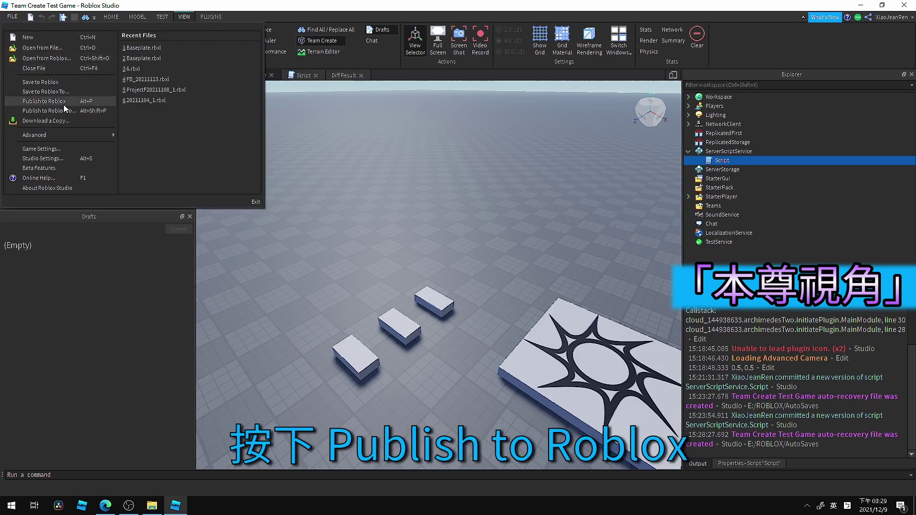
pyautogui.click(78, 102)
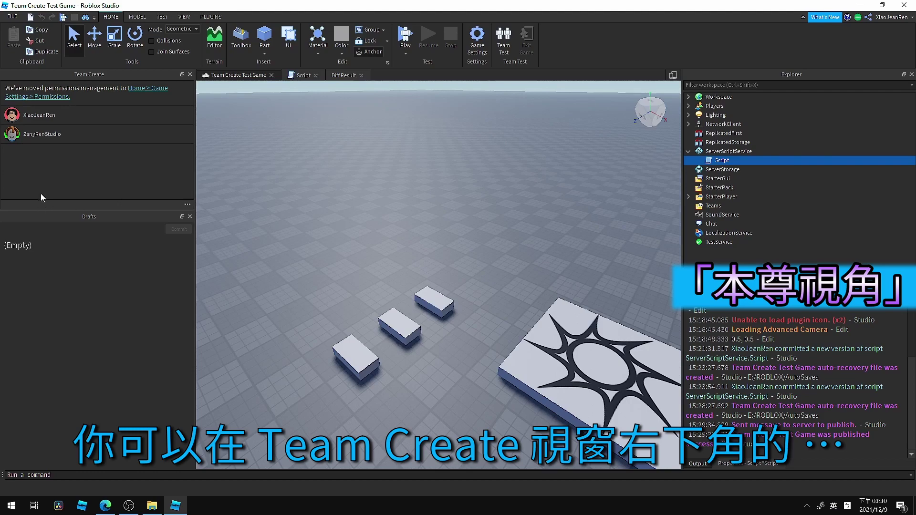
# - Open the Team Create window's extra options to locate Disable Team Create
pyautogui.click(187, 205)
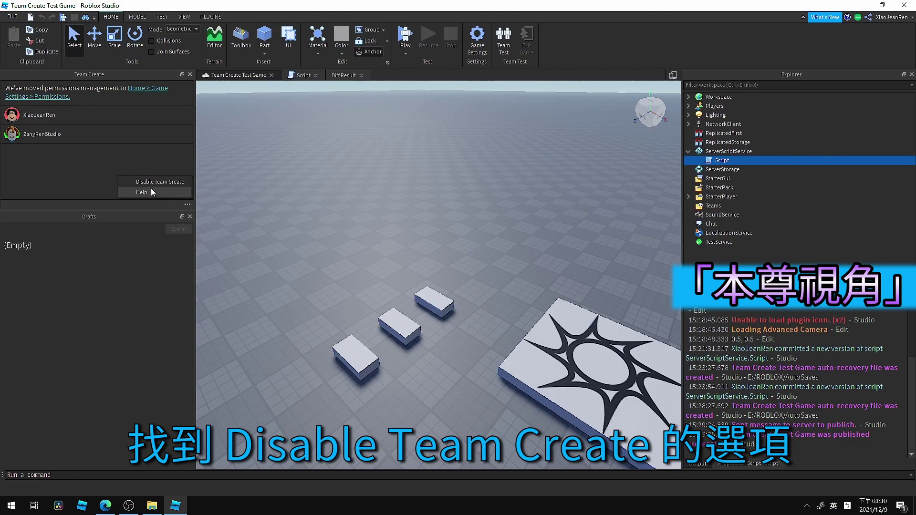